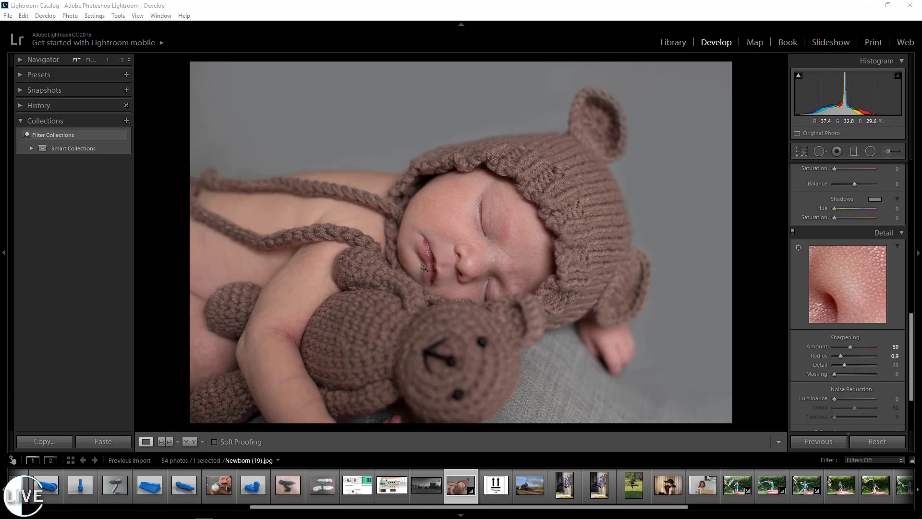
Step: Examine the skin texture around the baby's lips, nose and eyes at 1:1, and return to the fitted view
left_click(511, 257)
left_click(511, 255)
left_click(482, 264)
left_click_drag(481, 264, 521, 388)
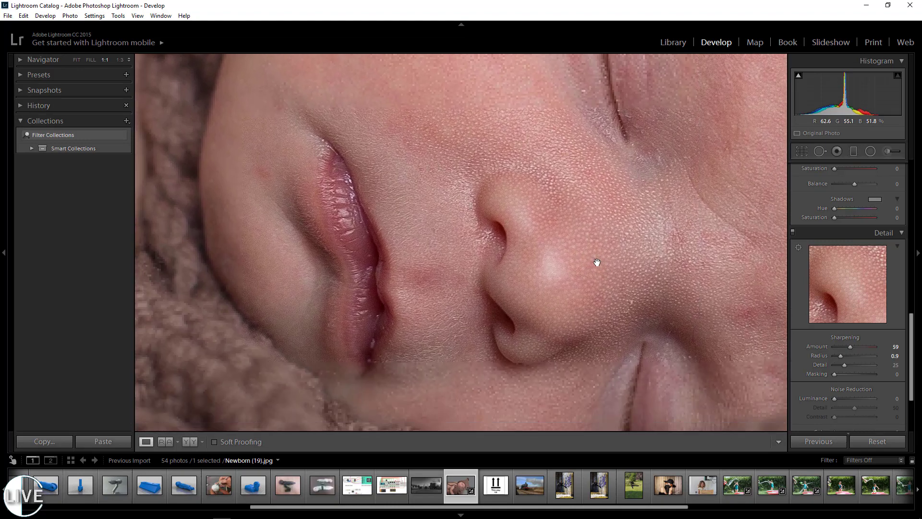
left_click_drag(597, 262, 557, 243)
left_click(558, 243)
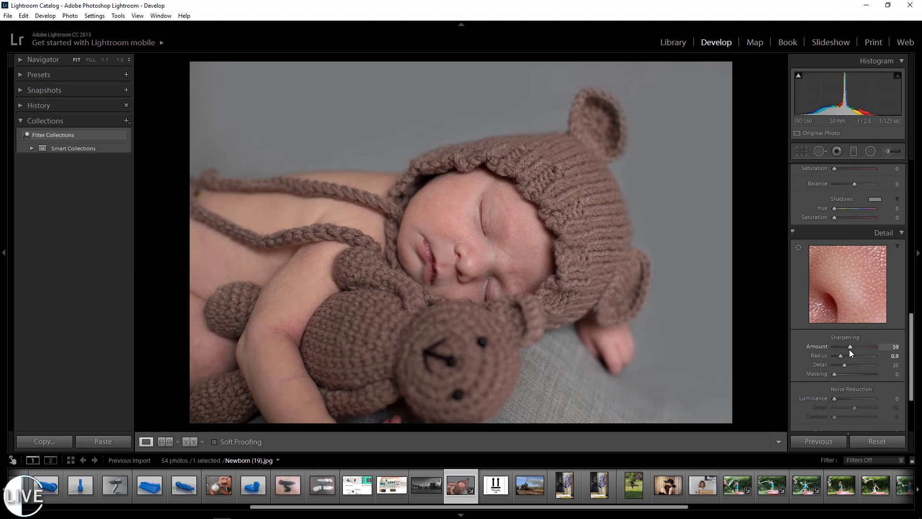
Step: Set the sharpening Amount to 0
left_click_drag(846, 348, 825, 348)
left_click_drag(912, 332, 913, 144)
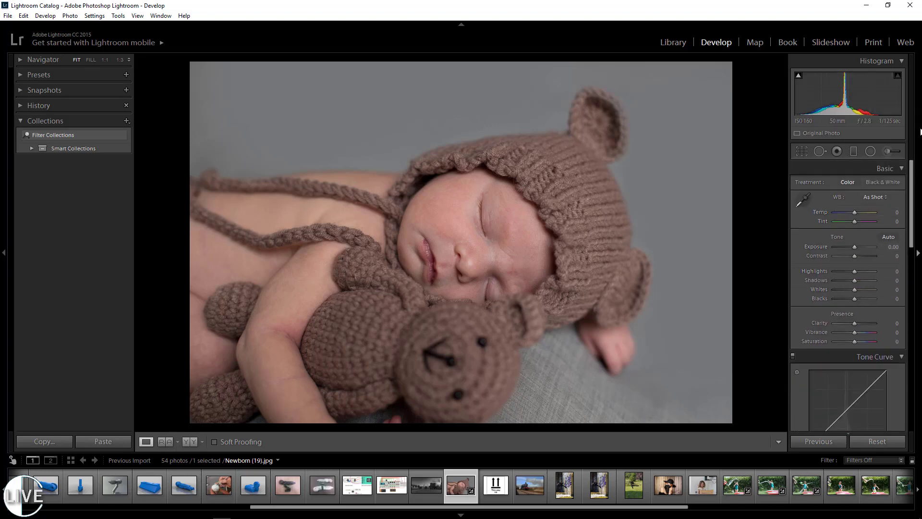
left_click_drag(913, 165, 916, 350)
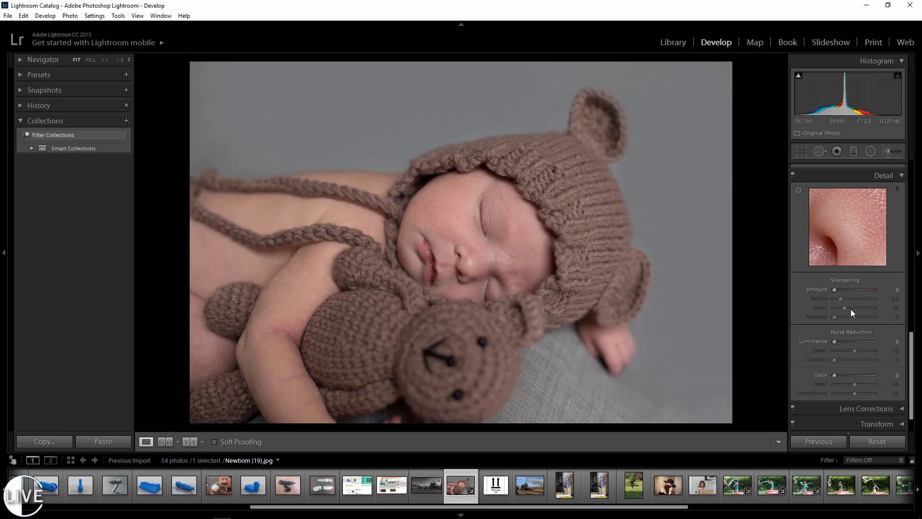
Step: Try a sharpening Amount of 9 on the photo and bring it back to 0
left_click_drag(835, 289, 841, 291)
mouse_move(845, 293)
left_mouse_down()
mouse_move(835, 293)
mouse_move(852, 294)
mouse_move(843, 291)
left_mouse_up()
key("alt")
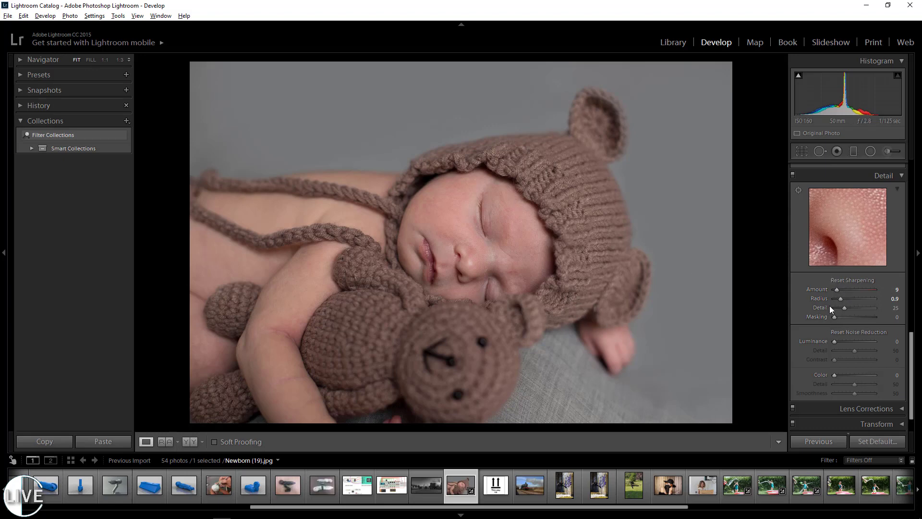
mouse_move(837, 289)
left_mouse_down()
mouse_move(824, 289)
mouse_move(847, 290)
mouse_move(825, 290)
left_mouse_up()
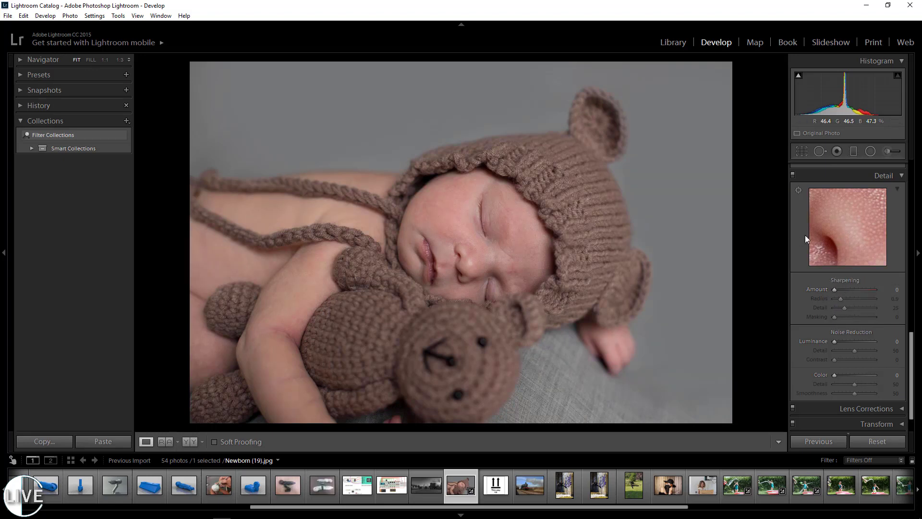
Step: Show the baby's closed eye in the detail preview and set the sharpening Amount to 36 using the greyscale preview
left_click_drag(806, 238, 772, 199)
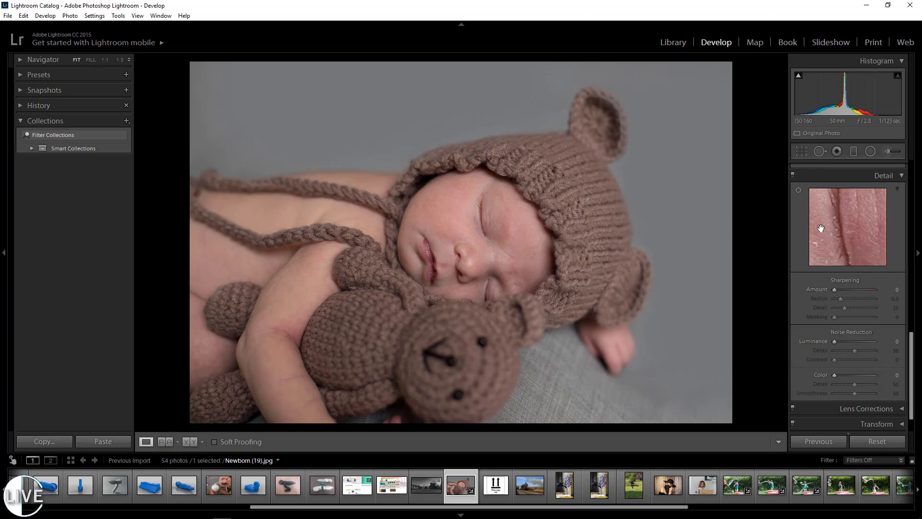
mouse_move(821, 228)
left_mouse_down()
mouse_move(821, 215)
mouse_move(826, 226)
left_mouse_up()
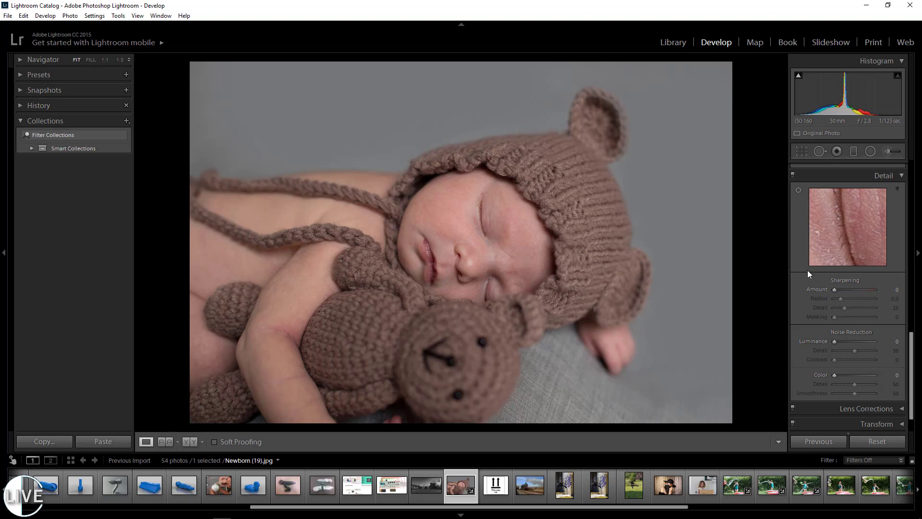
left_click_drag(835, 289, 887, 289)
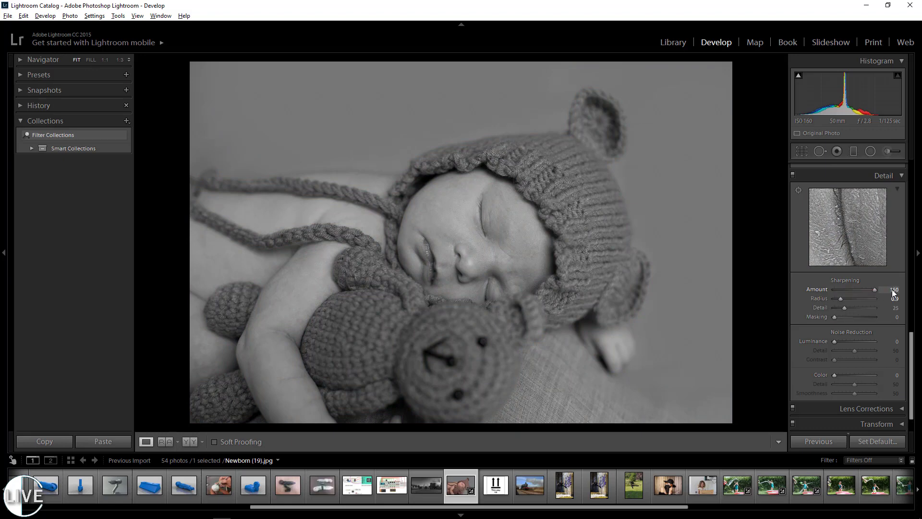
mouse_move(861, 290)
left_mouse_down()
mouse_move(814, 290)
mouse_move(849, 289)
left_mouse_up()
left_click_drag(844, 289, 870, 297)
Step: Try high and low sharpening Radius values with the edge preview and settle on 1.5
left_click(841, 298, "alt")
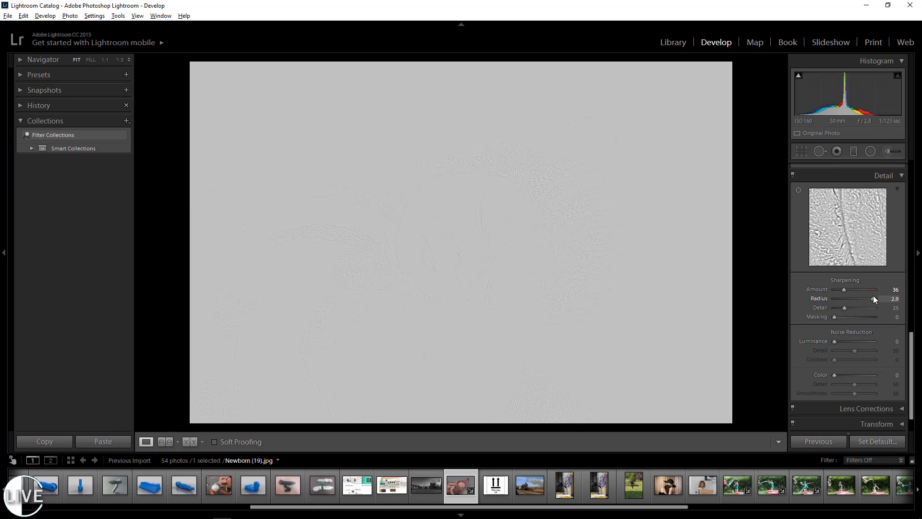
left_click_drag(837, 299, 820, 299)
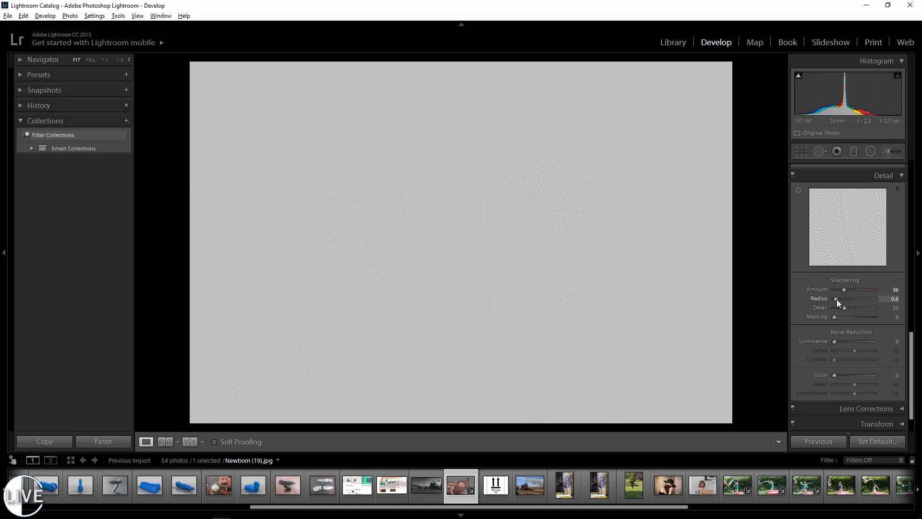
left_click_drag(844, 300, 830, 300)
left_click_drag(842, 299, 841, 298)
mouse_move(851, 299)
left_mouse_down()
mouse_move(835, 298)
mouse_move(844, 299)
left_mouse_up()
left_click_drag(852, 298, 851, 299)
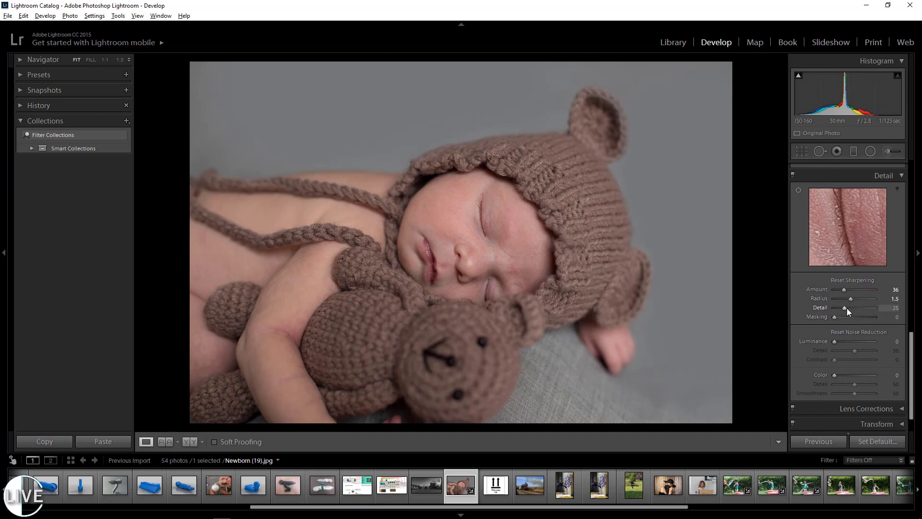
Step: Compare extreme sharpening Detail values in the edge preview and set Detail to 43
left_click_drag(846, 308, 872, 316)
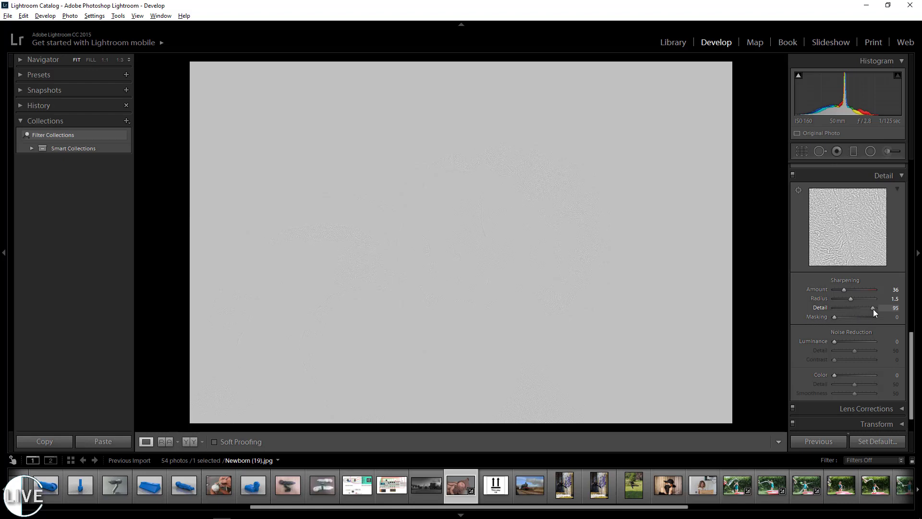
left_click_drag(873, 309, 828, 310)
left_click_drag(810, 310, 834, 307)
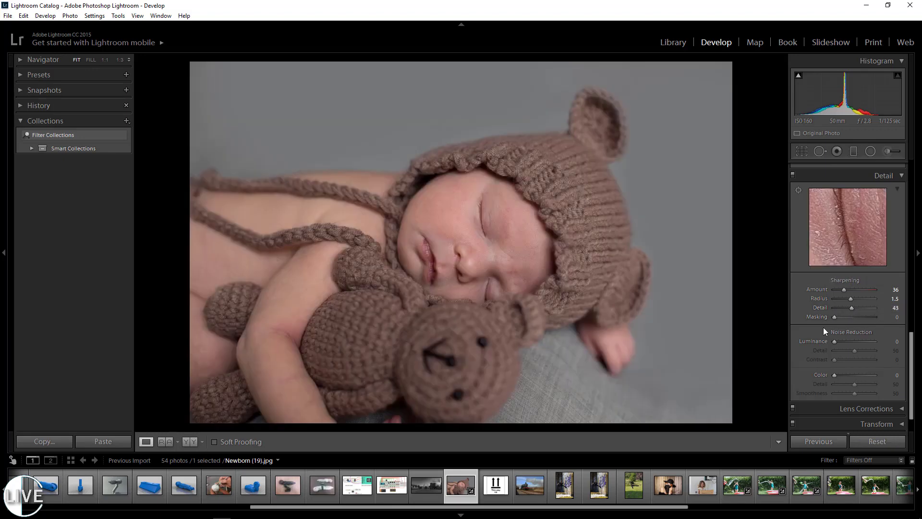
Step: Set the sharpening Masking to 35 with the black-and-white mask preview, and check the baby's face at 1:1
mouse_move(834, 317)
left_mouse_down()
mouse_move(852, 315)
mouse_move(823, 315)
mouse_move(841, 316)
left_mouse_up()
key("alt")
left_click_drag(842, 318, 849, 317)
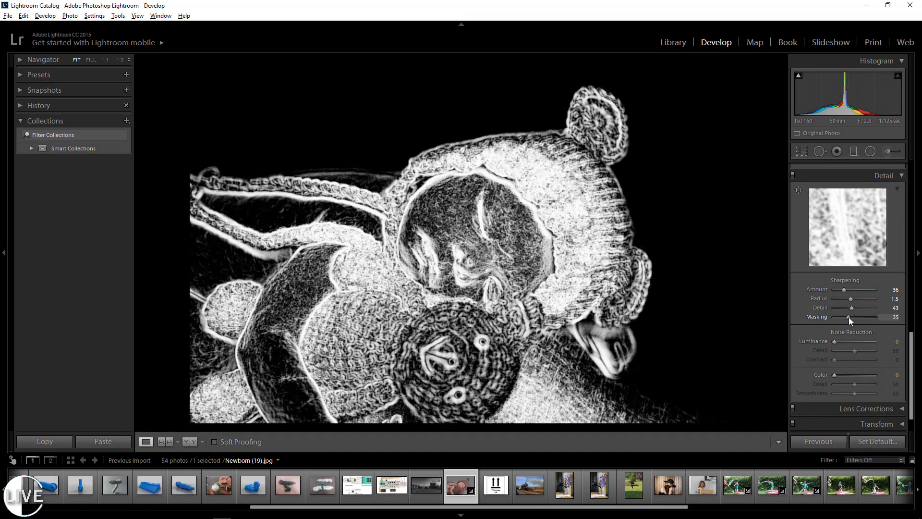
left_click_drag(849, 317, 848, 317)
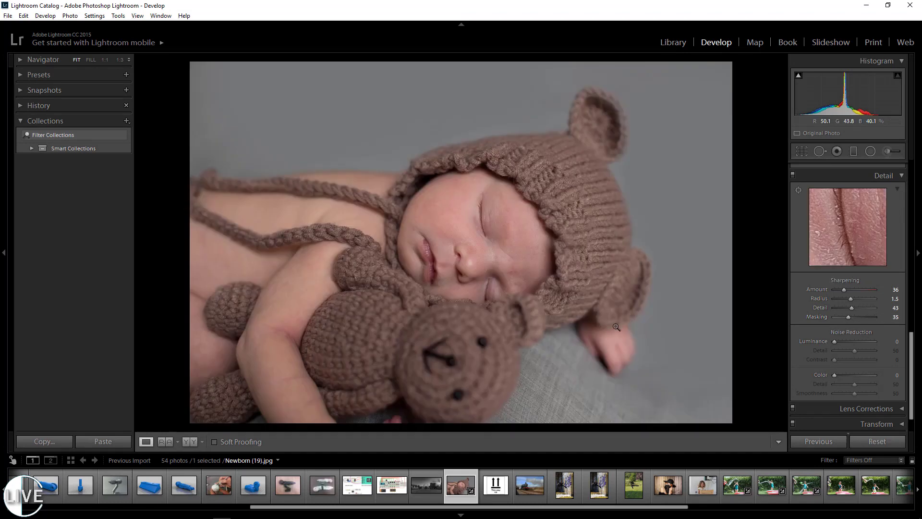
left_click(475, 240)
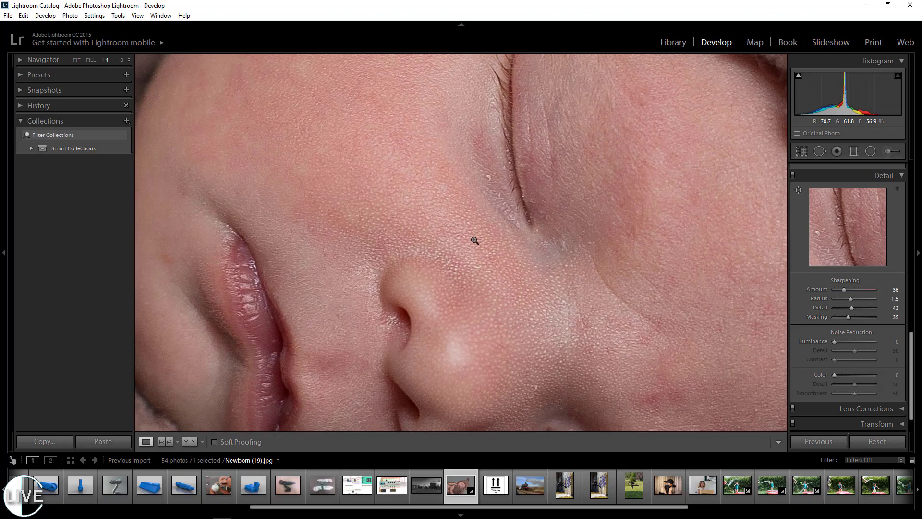
left_click_drag(473, 241, 362, 298)
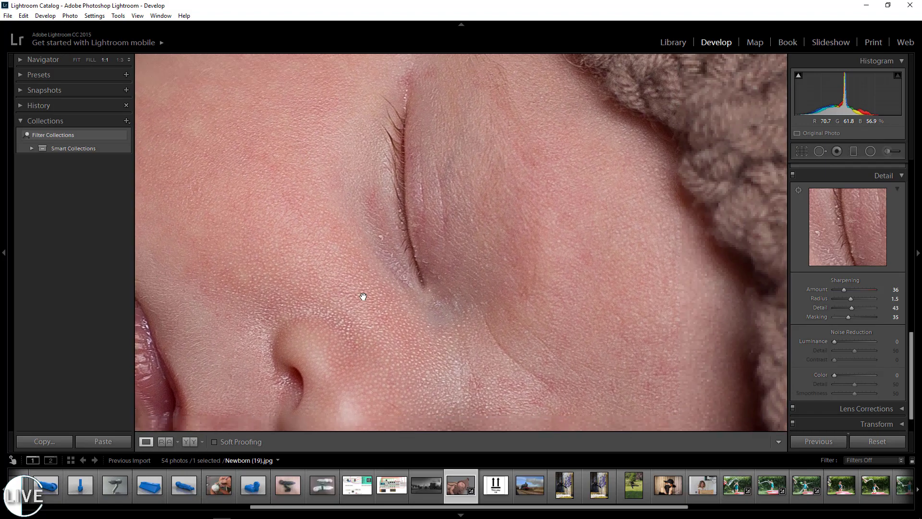
left_click(362, 298)
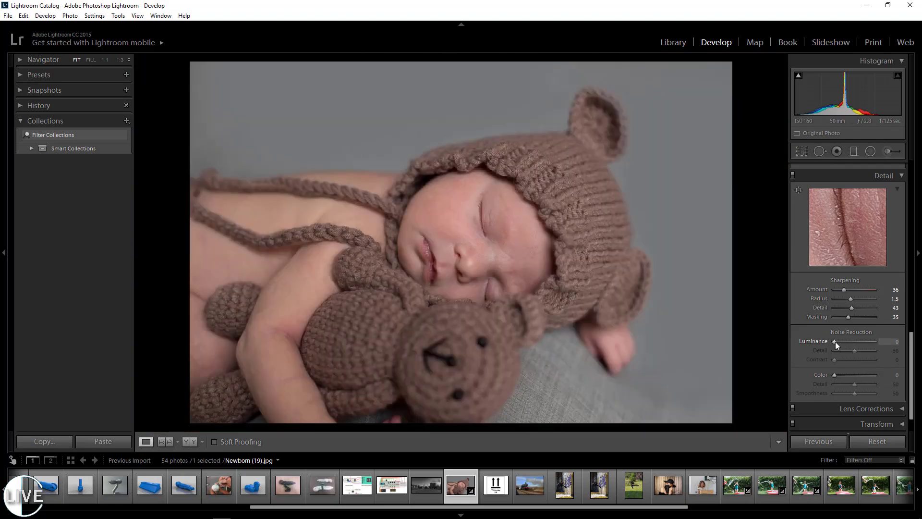
Step: Set the noise reduction Luminance to 31 while viewing the hat and background at 1:1
left_click_drag(834, 342, 836, 340)
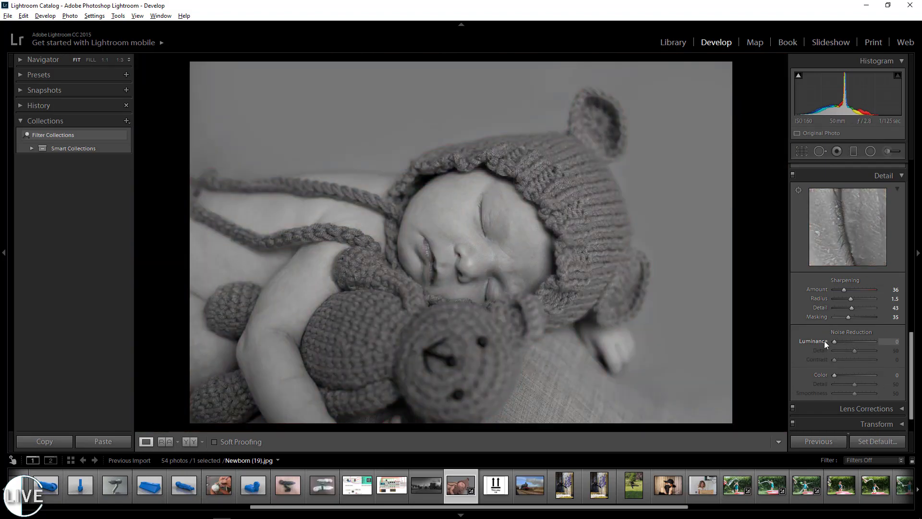
left_click(683, 210)
left_click_drag(858, 222, 824, 237)
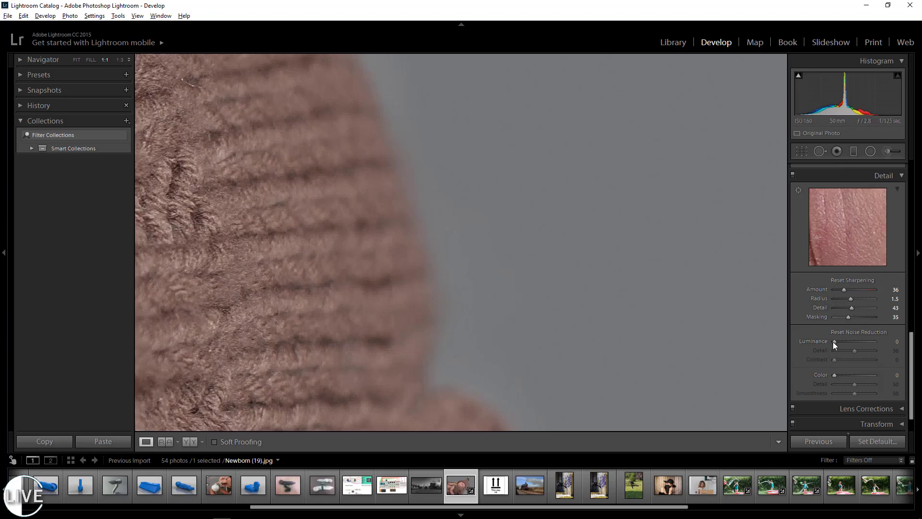
left_click_drag(835, 344, 791, 346)
left_click_drag(834, 341, 884, 339)
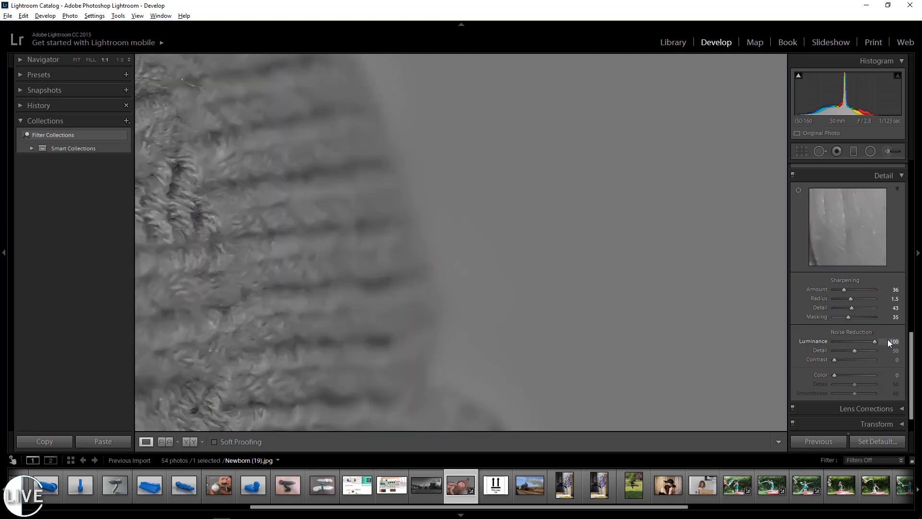
left_click_drag(840, 341, 835, 341)
left_click_drag(847, 342, 846, 342)
Step: Examine the noise reduction's effect on the baby's nose and closed eye at 1:1, and return to the fitted view
left_click(368, 223)
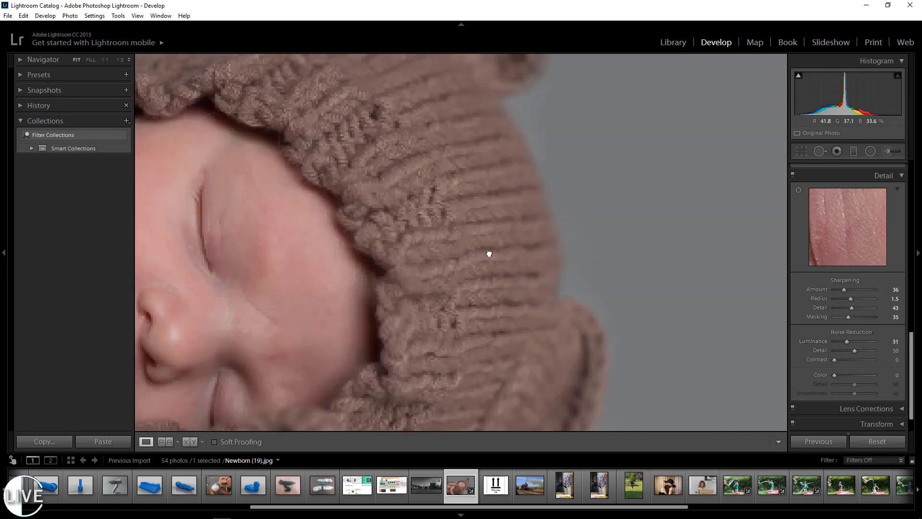
left_click(552, 253)
left_click(511, 288)
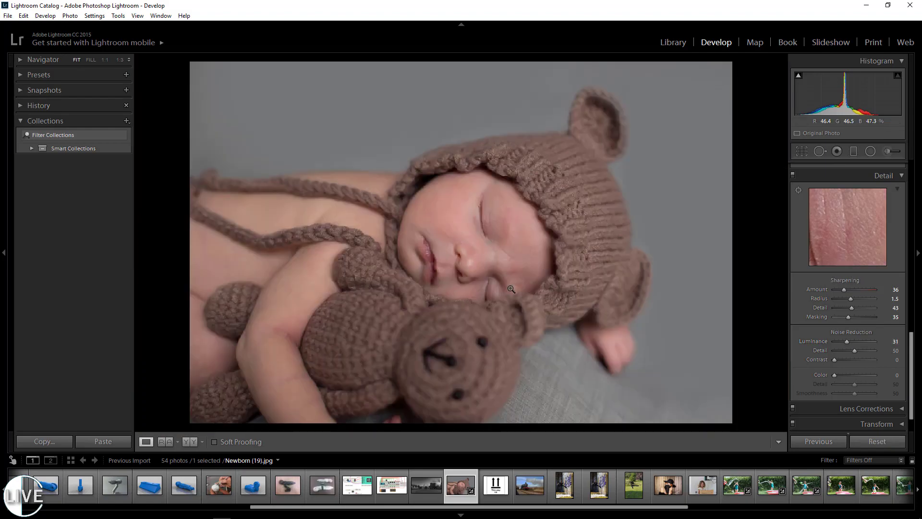
left_click(493, 258)
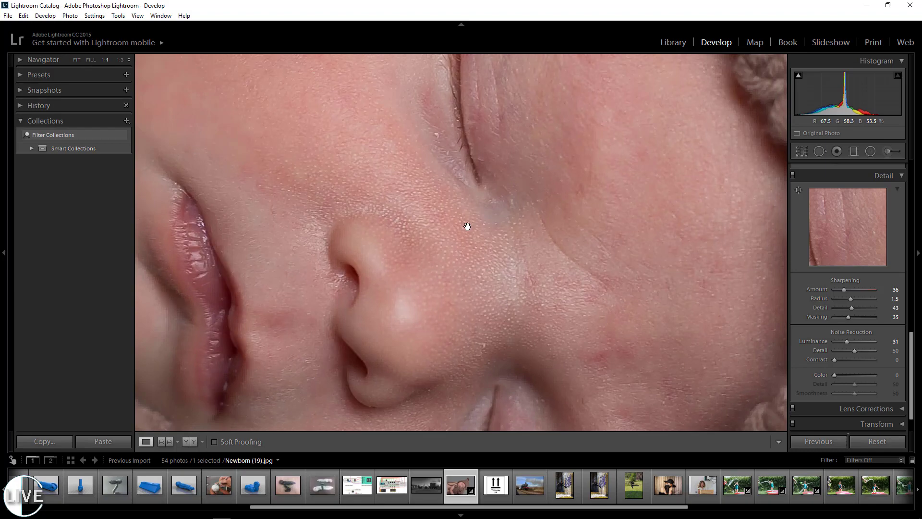
left_click(432, 237)
left_click(433, 245)
left_click(434, 250)
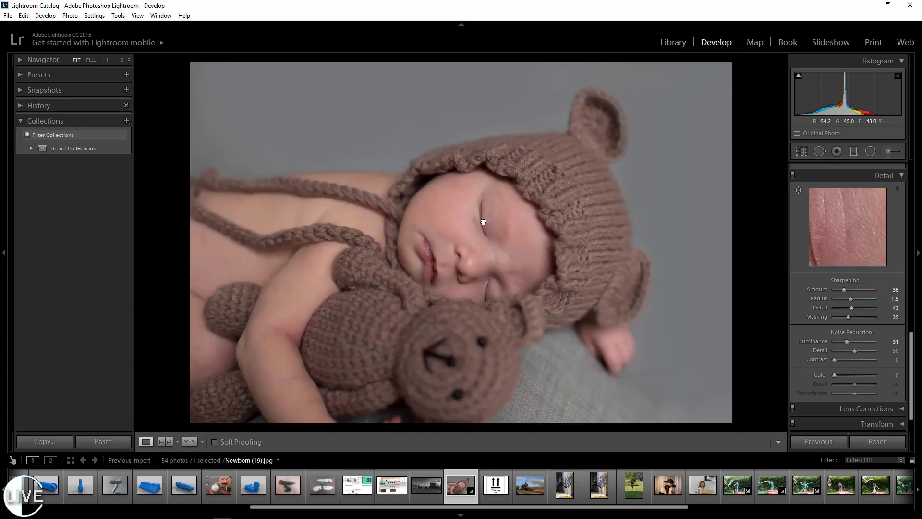
left_click(483, 222)
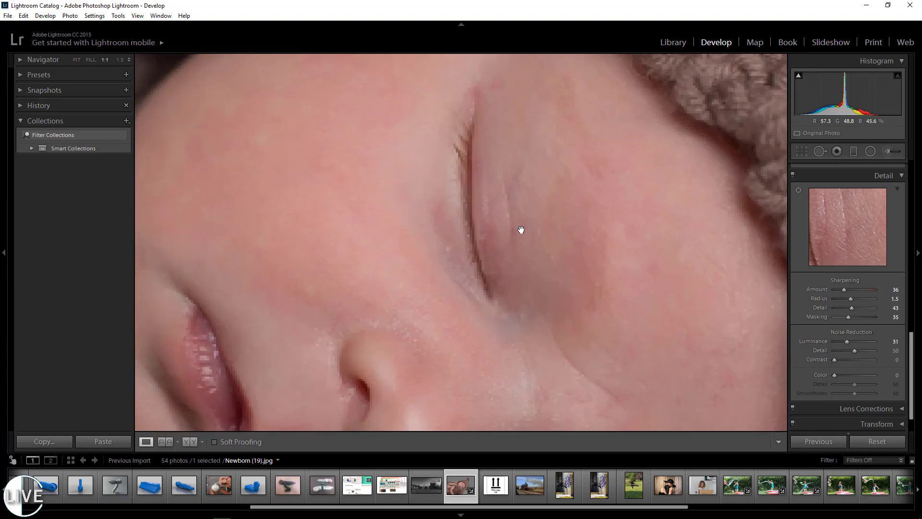
left_click_drag(521, 274, 553, 220)
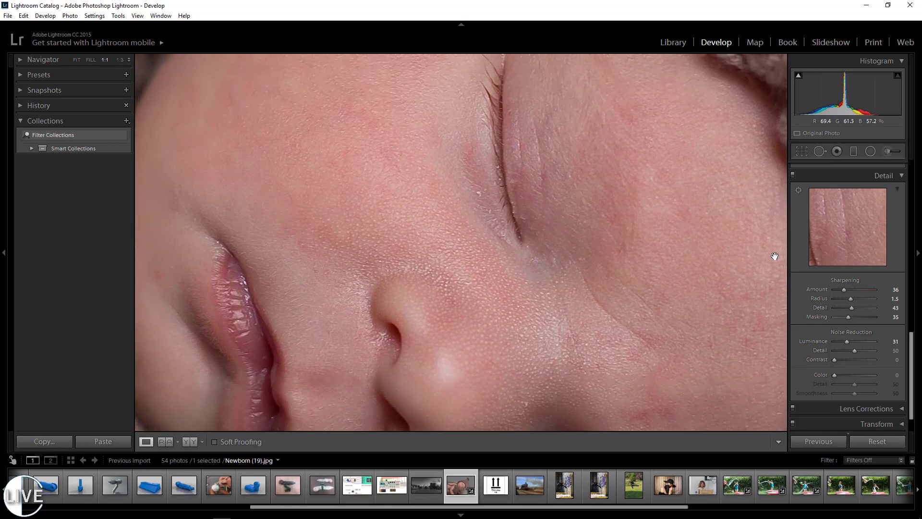
left_click(514, 208)
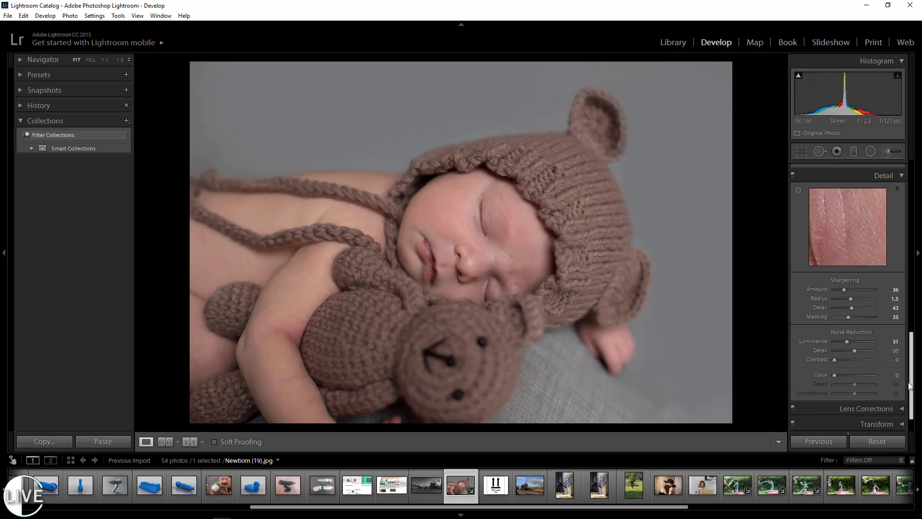
Step: Start exporting Newborn (19).jpg to the hard drive and browse to the Desktop for its destination folder
scroll(912, 385, "down", 2)
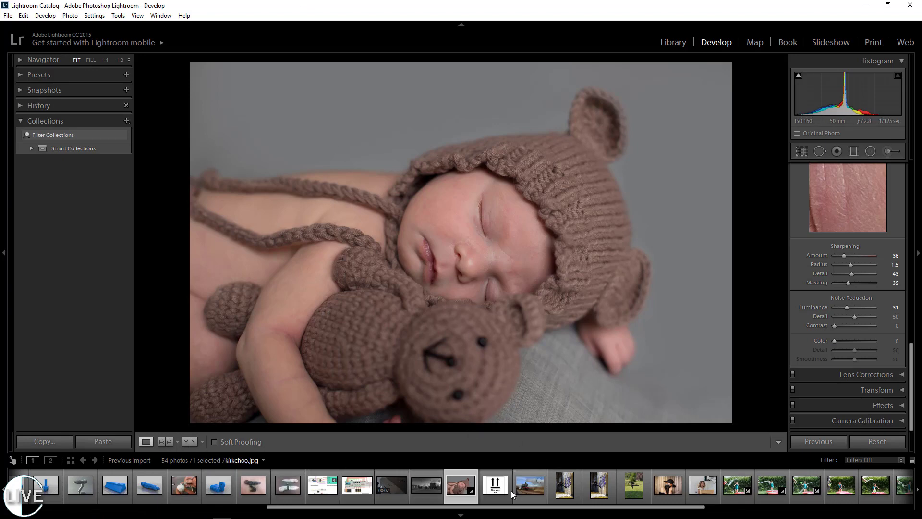
right_click(458, 490)
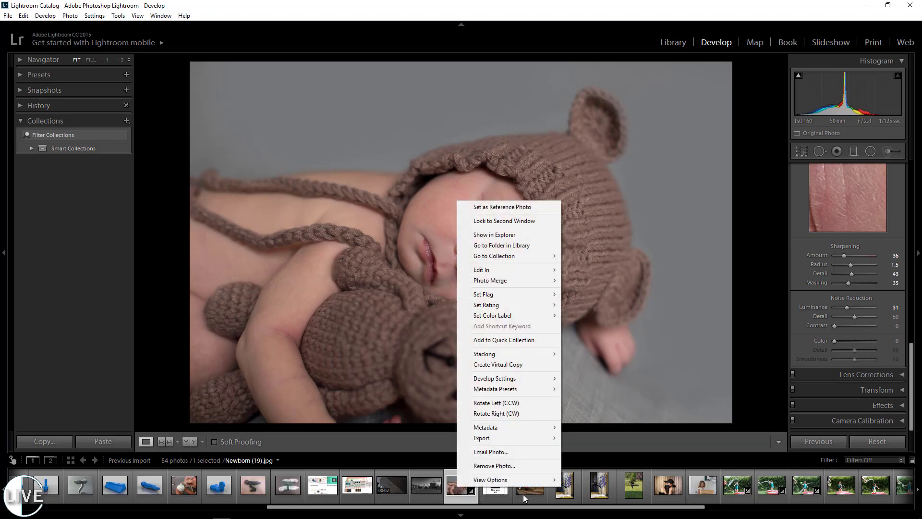
mouse_move(491, 440)
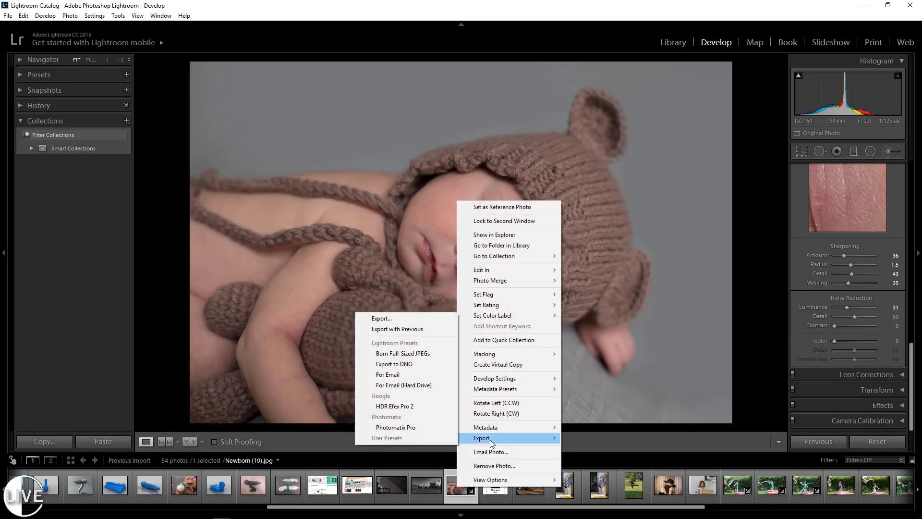
left_click(388, 320)
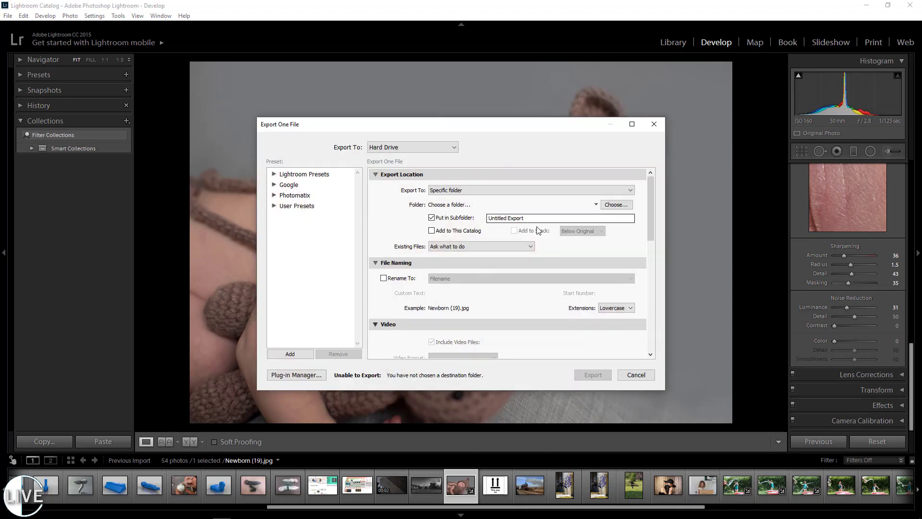
left_click(604, 207)
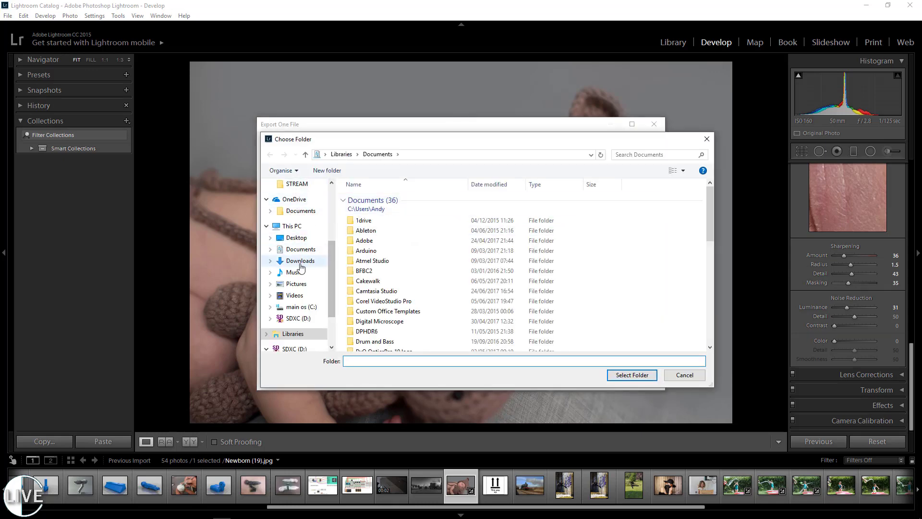
left_click(295, 238)
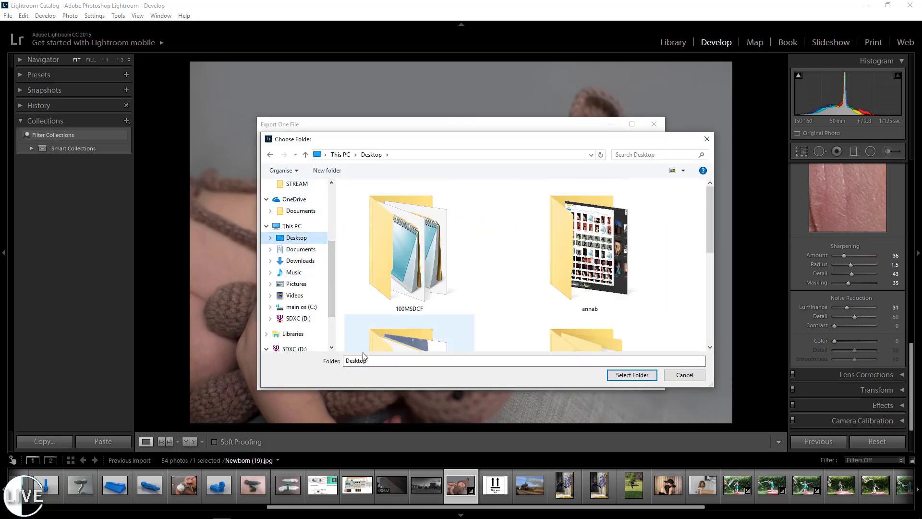
Step: Try to use a folder named holly111 on the Desktop as the export destination
double_click(399, 363)
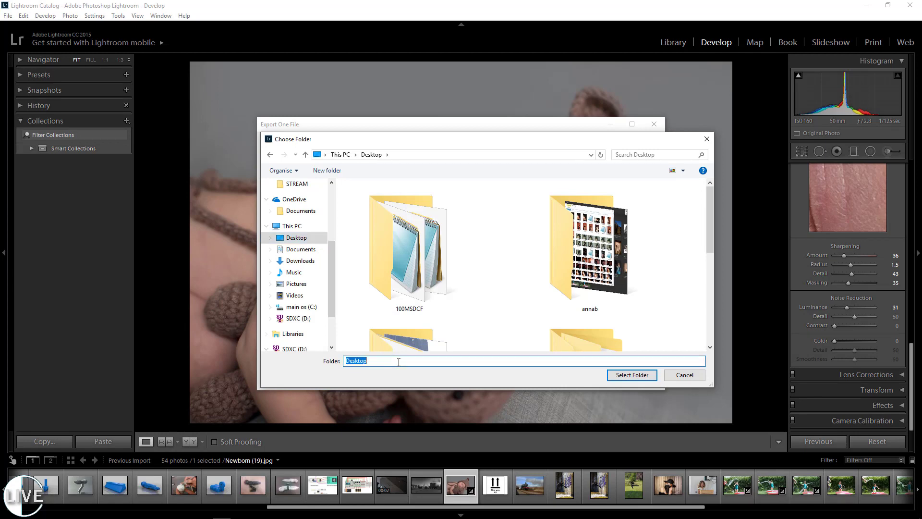
type("t")
key("Escape")
key("BackSpace")
type("mo")
key("BackSpace")
key("BackSpace")
type("h")
type("ooly")
key("BackSpace")
type("lly111")
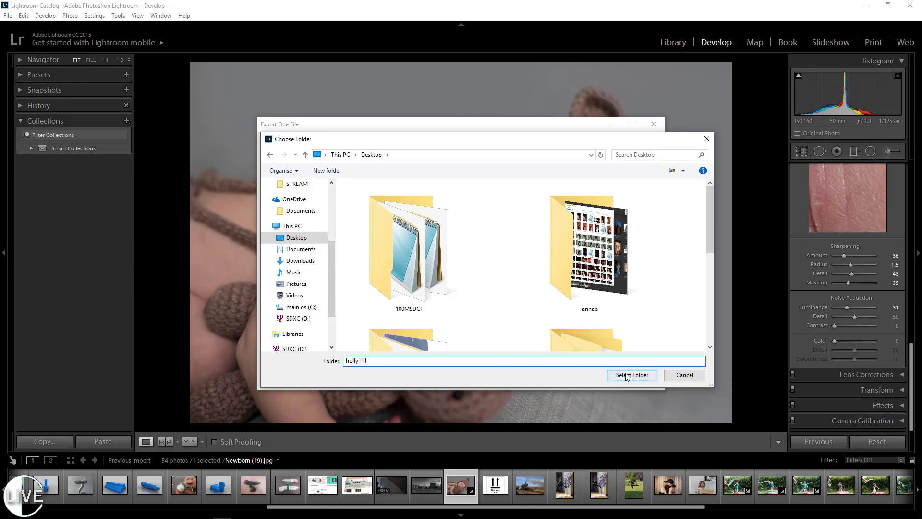
left_click(626, 377)
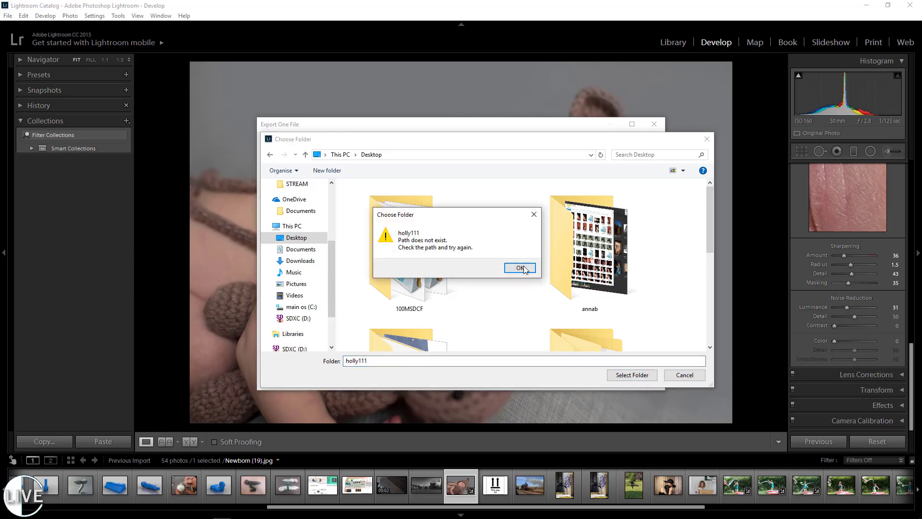
left_click(525, 269)
Step: Choose the 100MSDCF folder on the Desktop as the export destination
double_click(454, 307)
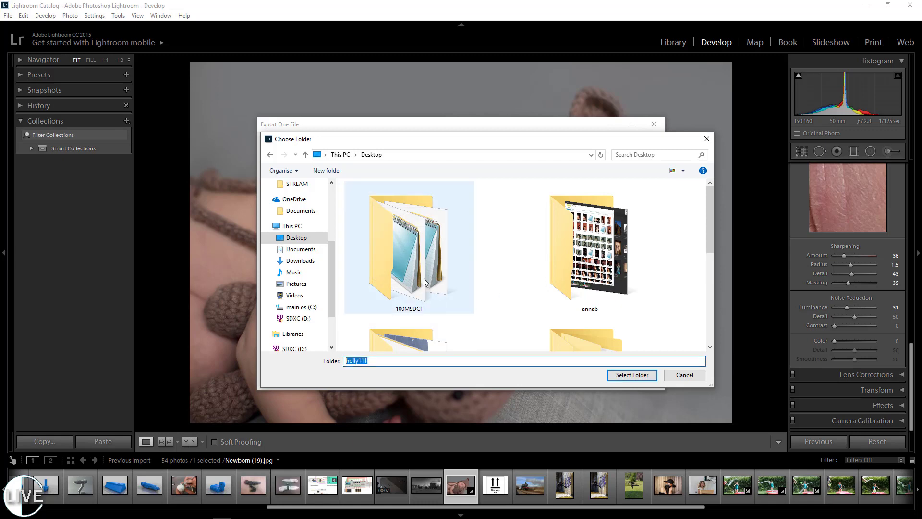
left_click(640, 376)
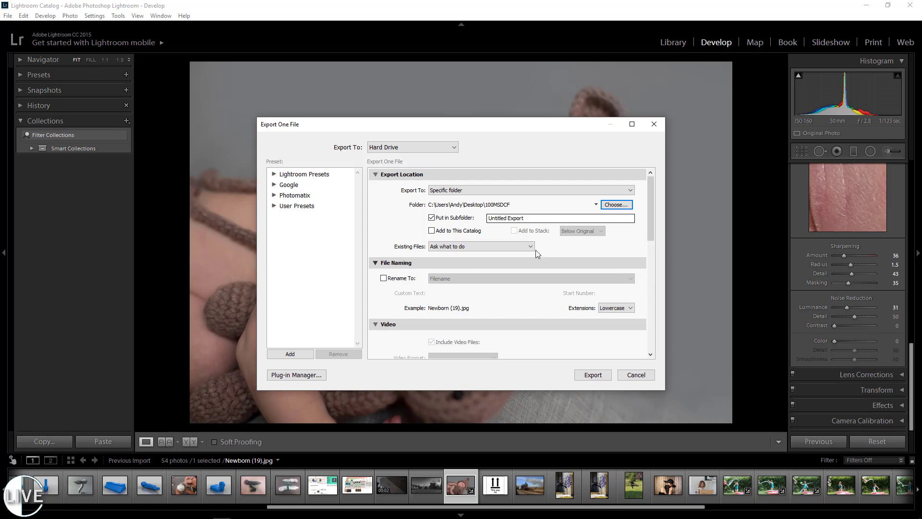
Step: Enable resizing for the exported image and set its long edge to 2048 pixels
scroll(437, 240, "down", 5)
left_click(384, 239)
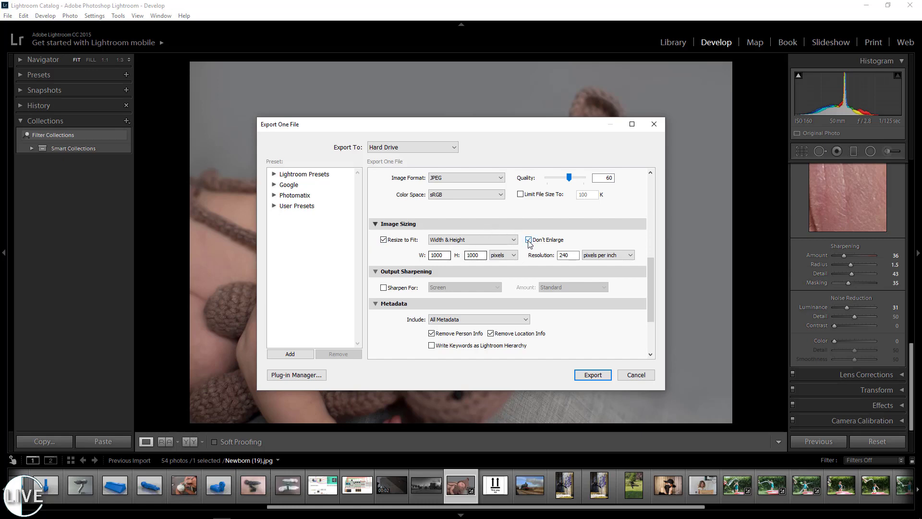
left_click(483, 238)
left_click(463, 251)
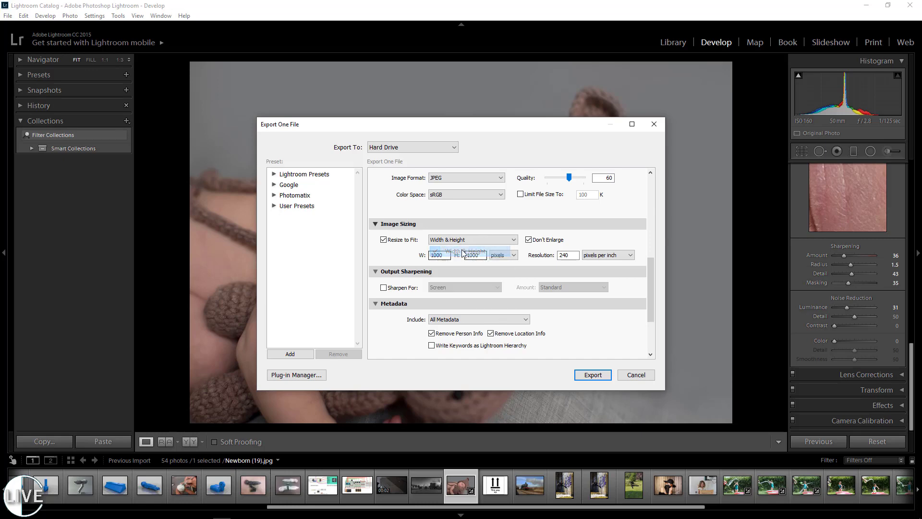
left_click(473, 239)
left_click(464, 272)
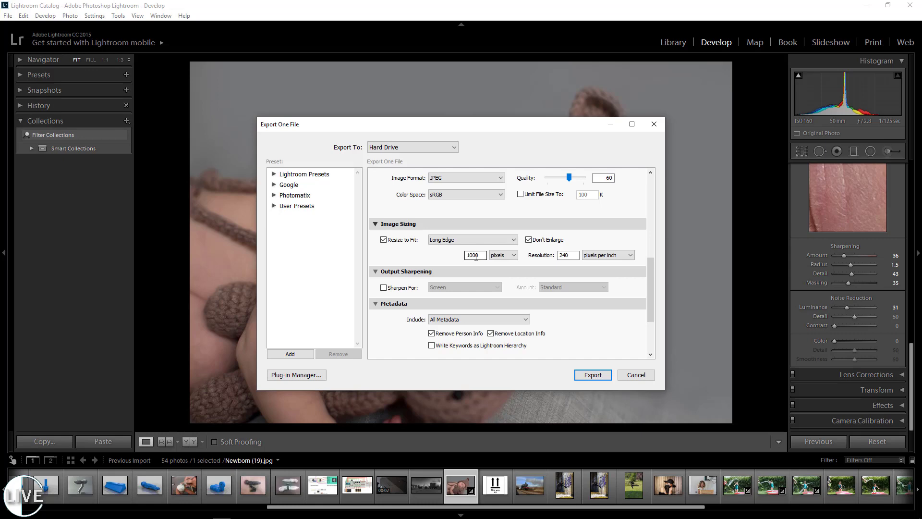
double_click(476, 257)
type("2048")
left_click(568, 257)
Step: Enable output sharpening for Screen with the Standard amount, and export the photo
left_click(384, 288)
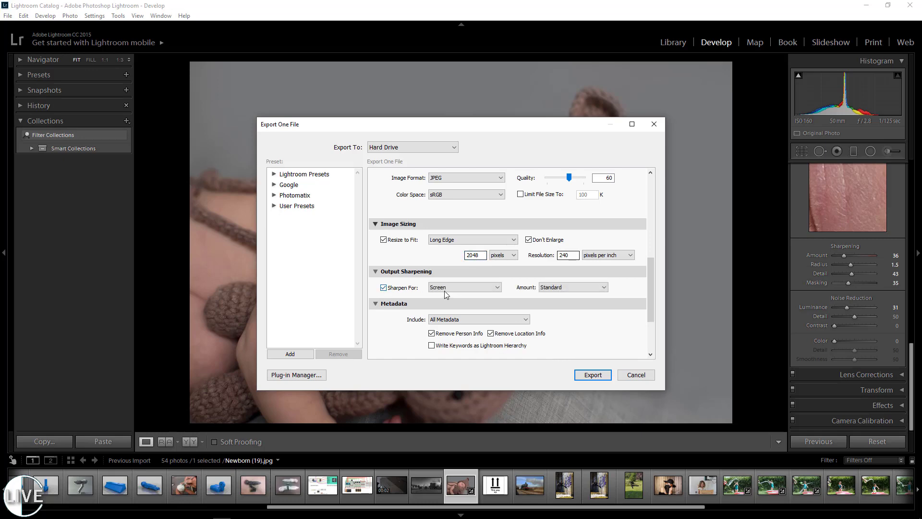
left_click(445, 288)
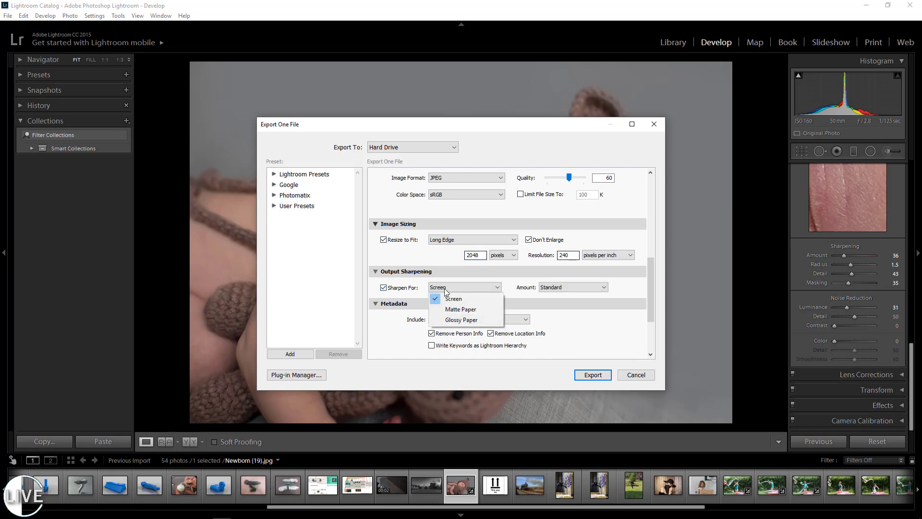
left_click(451, 287)
left_click(583, 289)
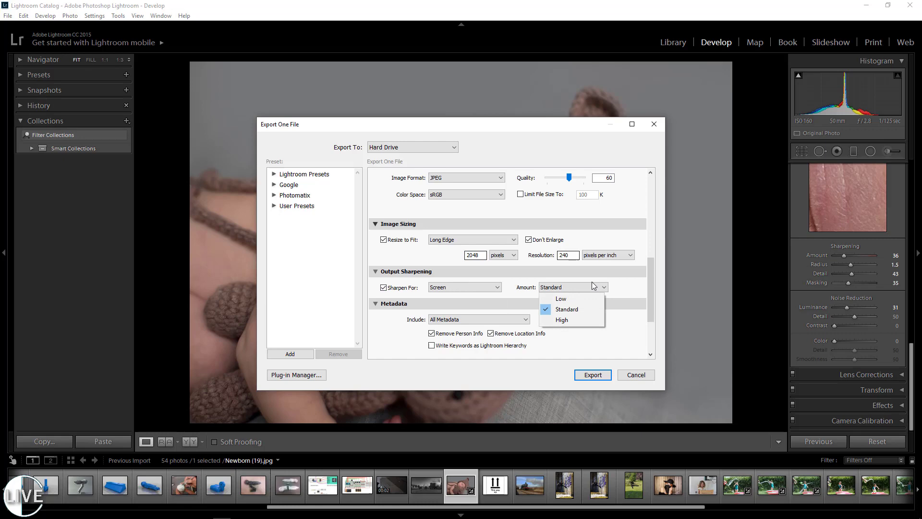
left_click(572, 309)
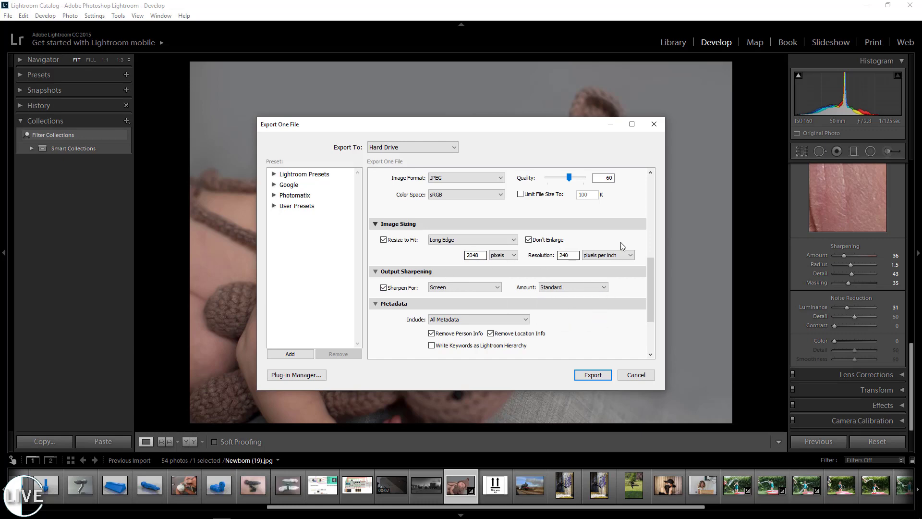
left_click(594, 376)
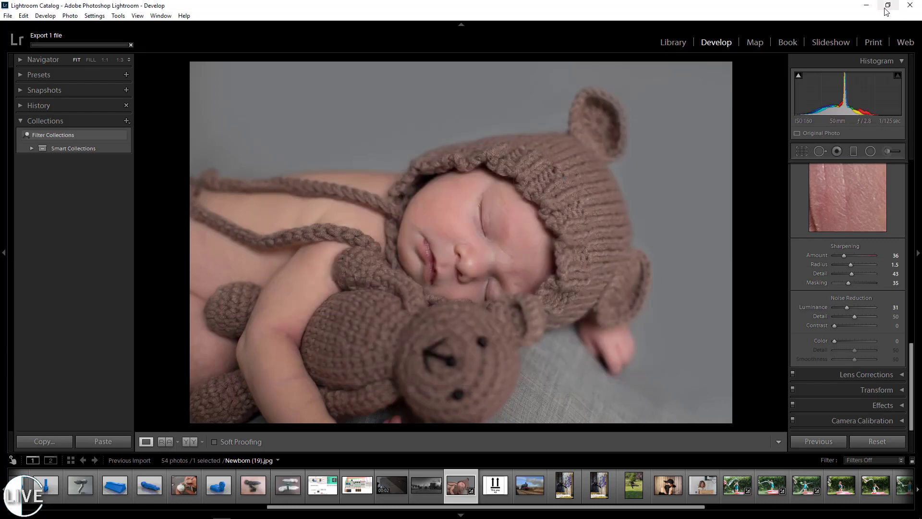
Step: Switch to the Windows desktop and open the exported Newborn (19) photo from the Untitled Export subfolder of 100MSDCF
left_click(867, 5)
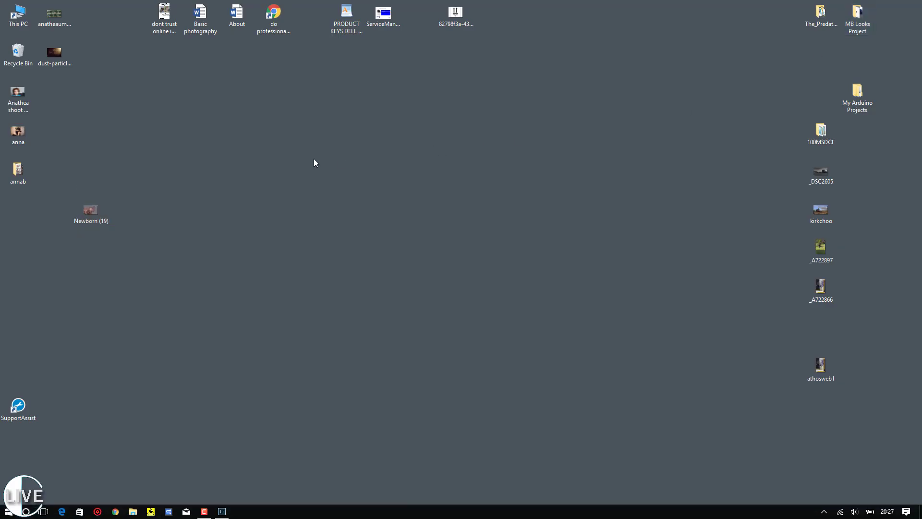
double_click(819, 144)
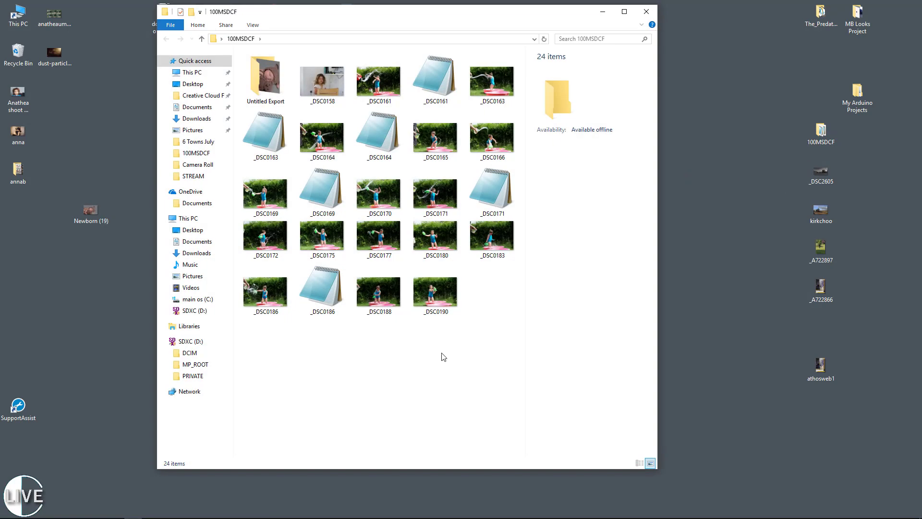
double_click(264, 73)
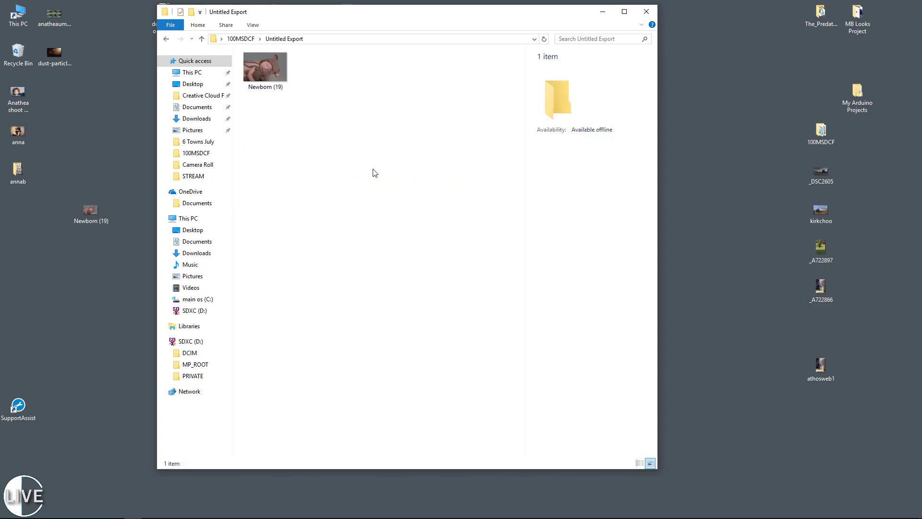
double_click(273, 77)
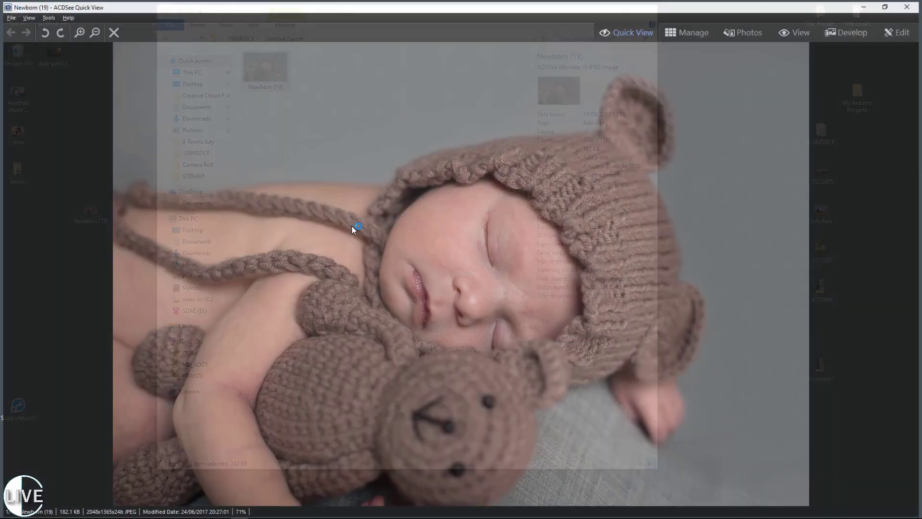